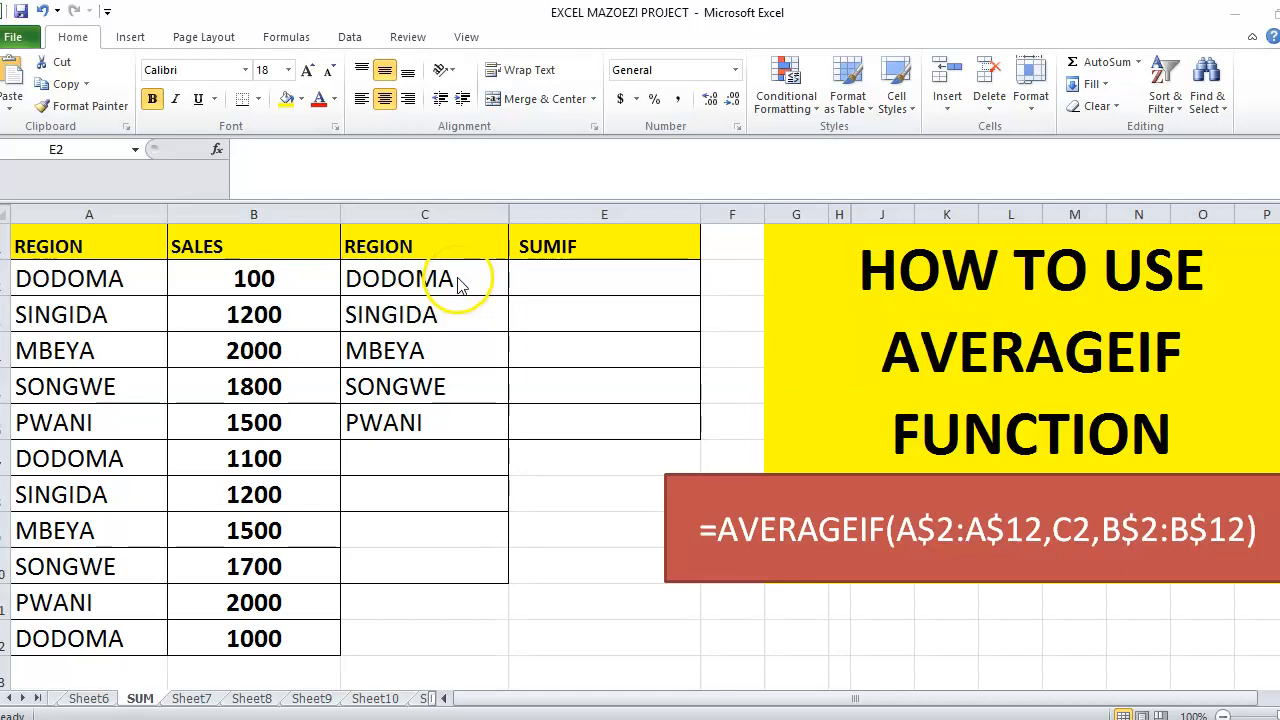
In E2, build =AVERAGEIF(A2:A12,C2,B2:B12 to average B sales for C2's region, unfinished
left_click(568, 293)
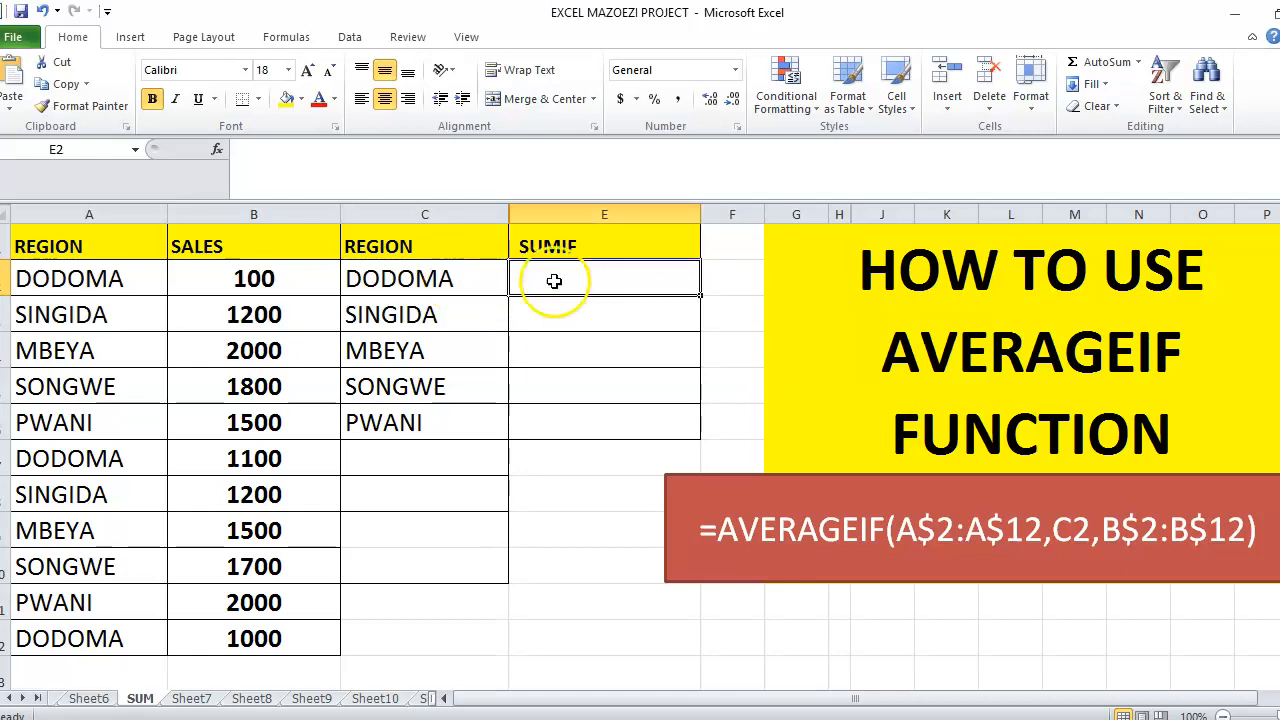
type("=")
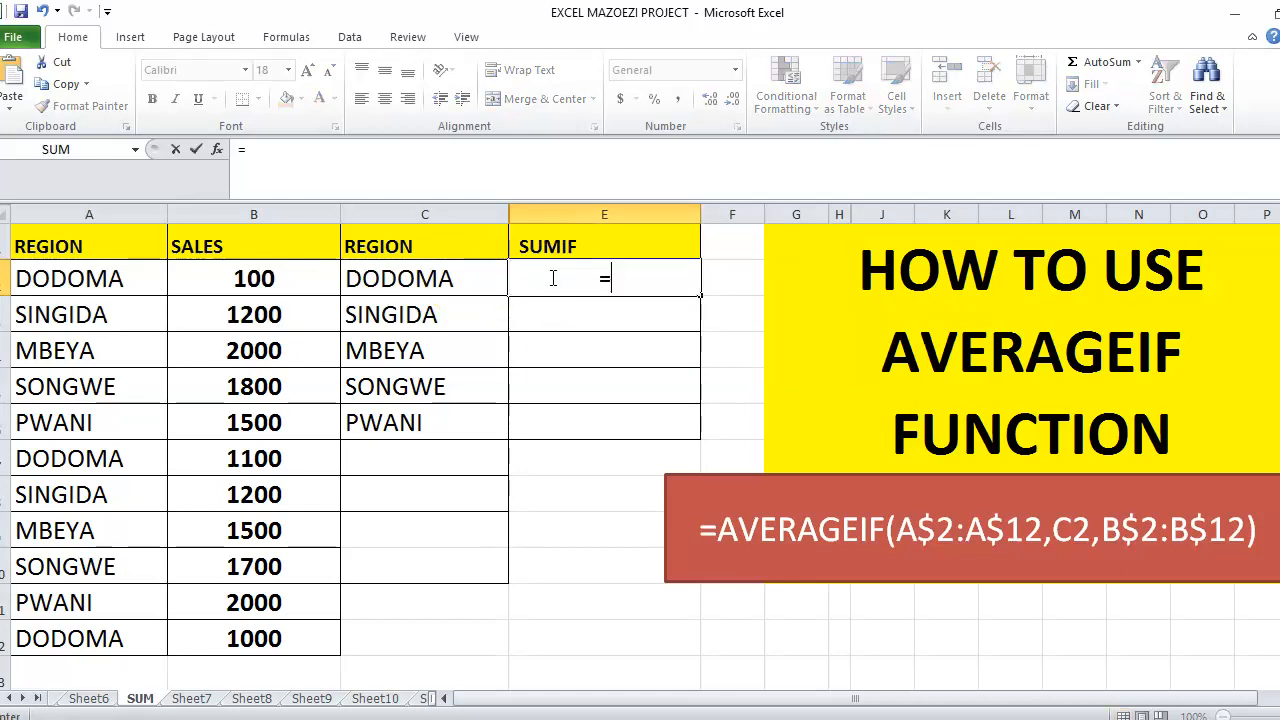
type("AV")
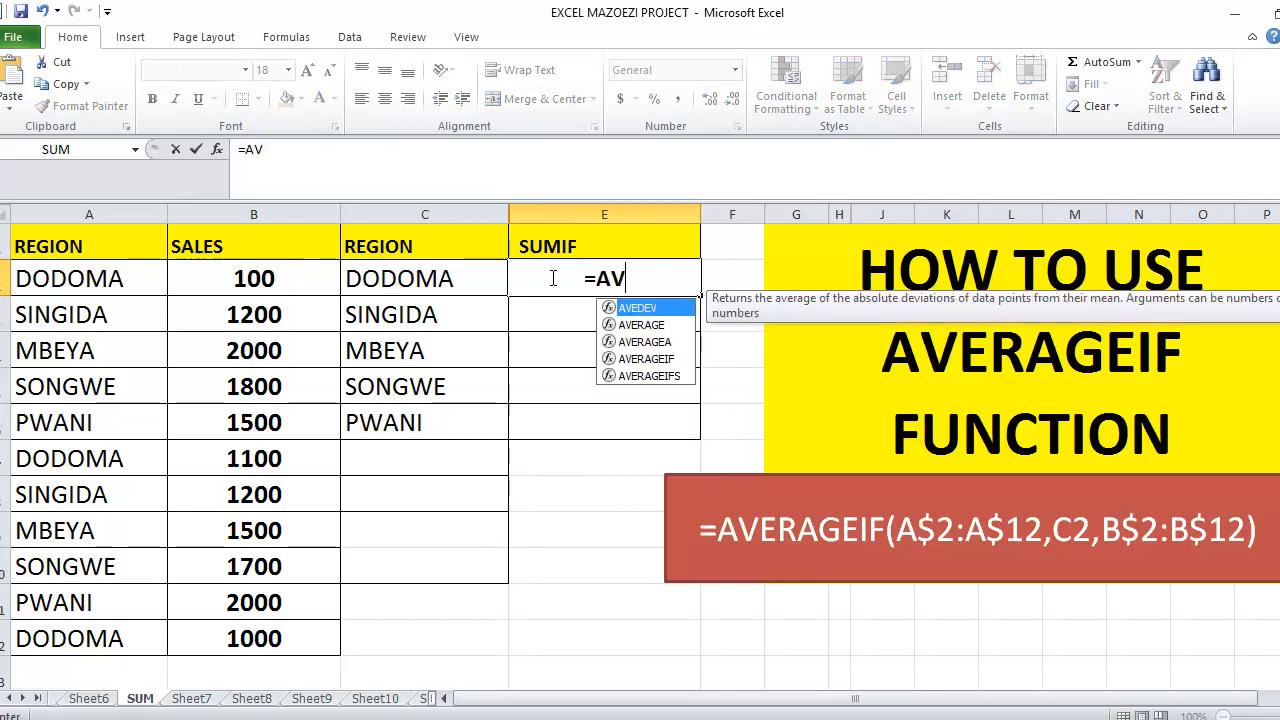
type("ERAGE")
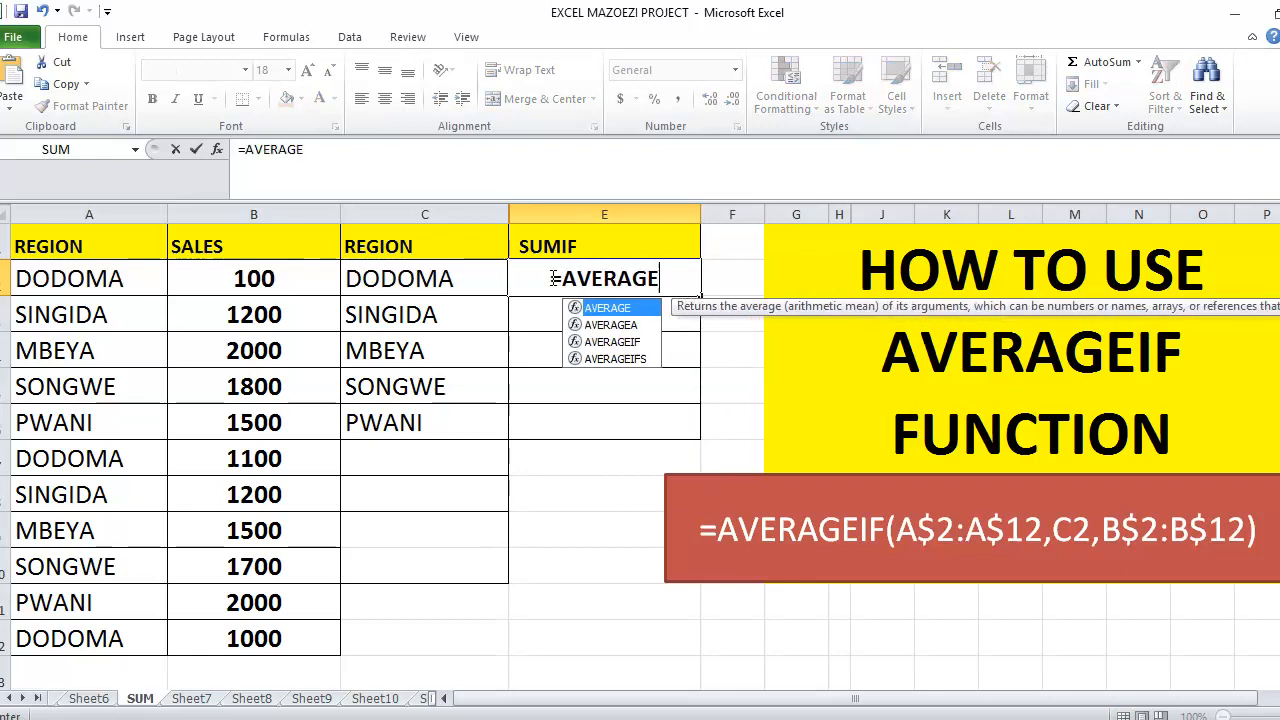
type("IF")
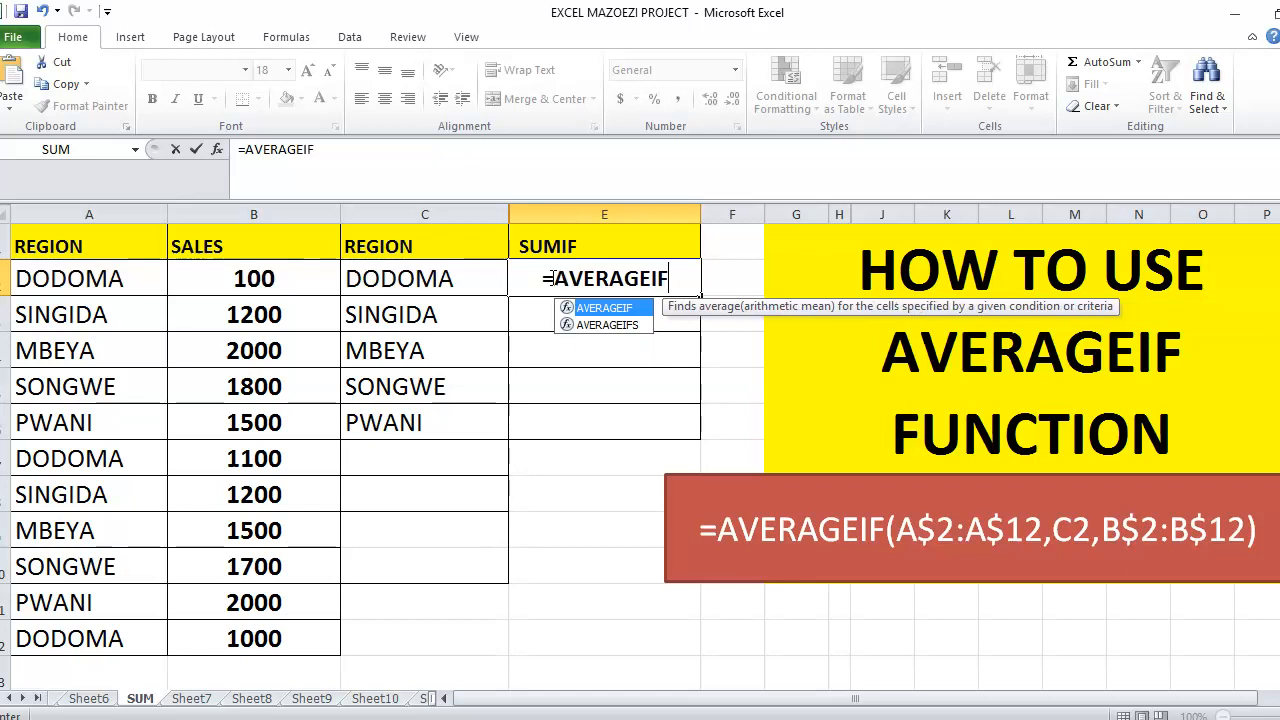
type("(")
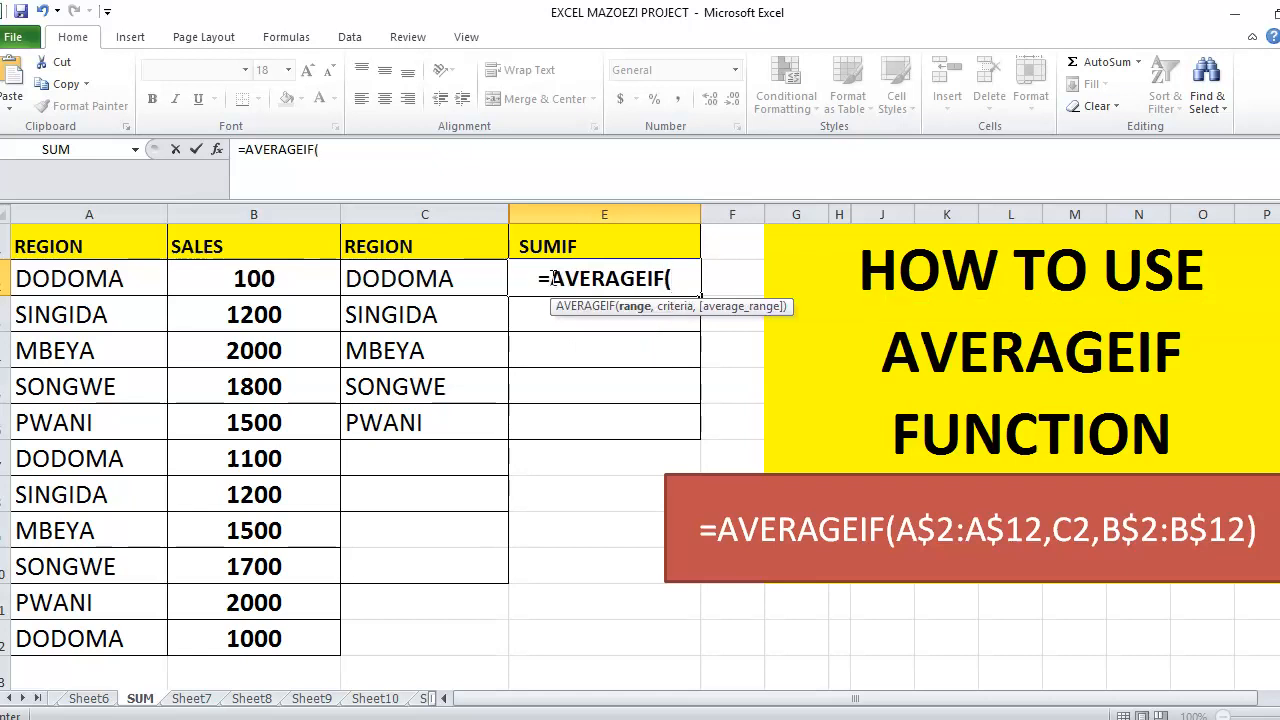
left_click_drag(79, 276, 100, 640)
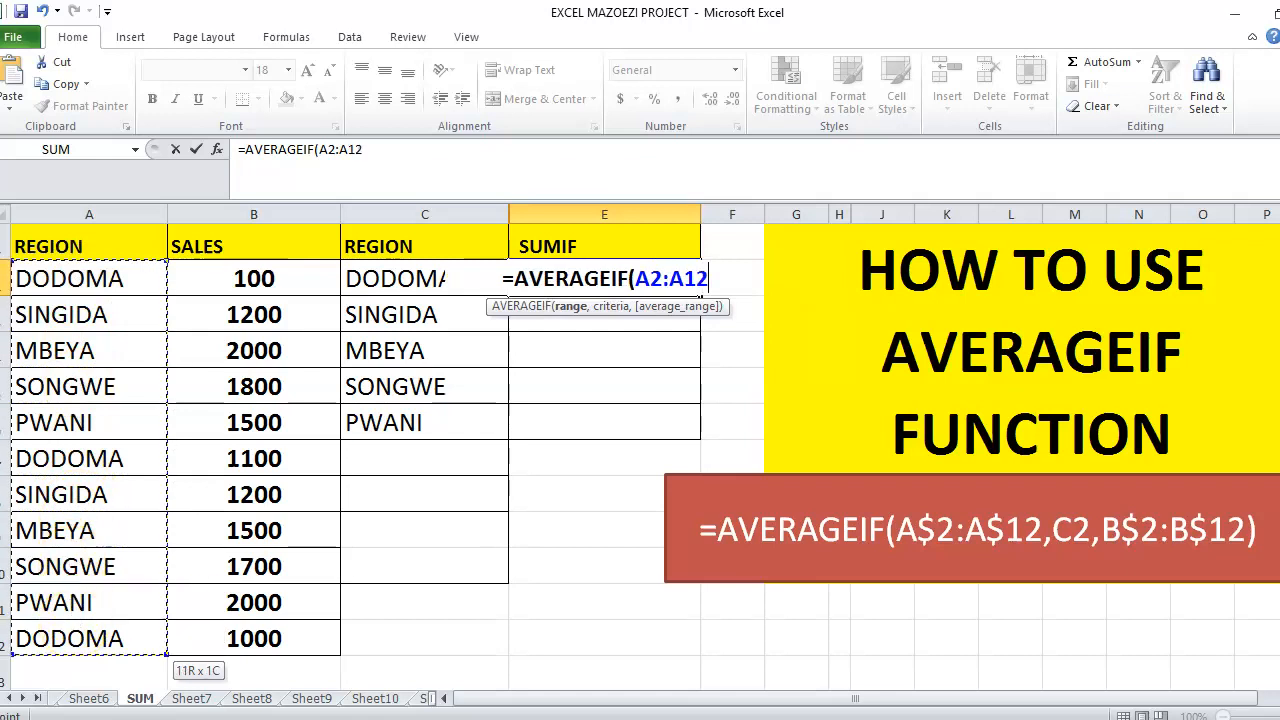
type(",")
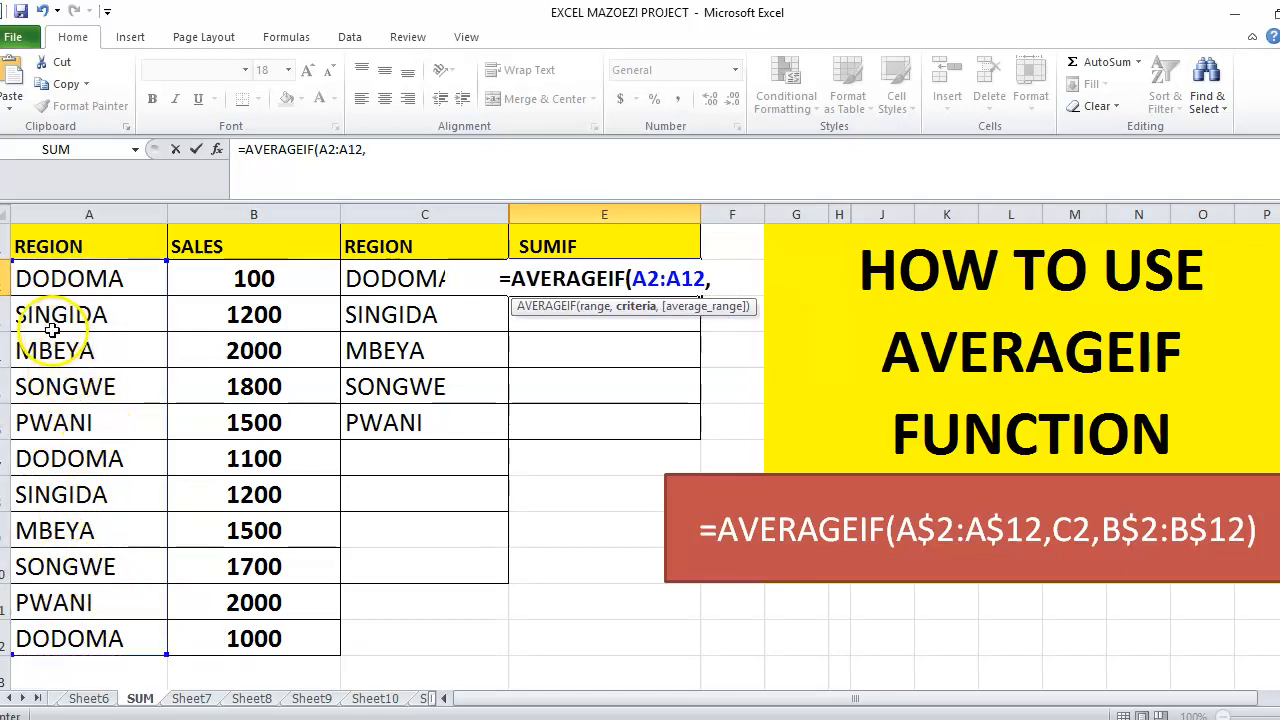
left_click(385, 283)
type(",")
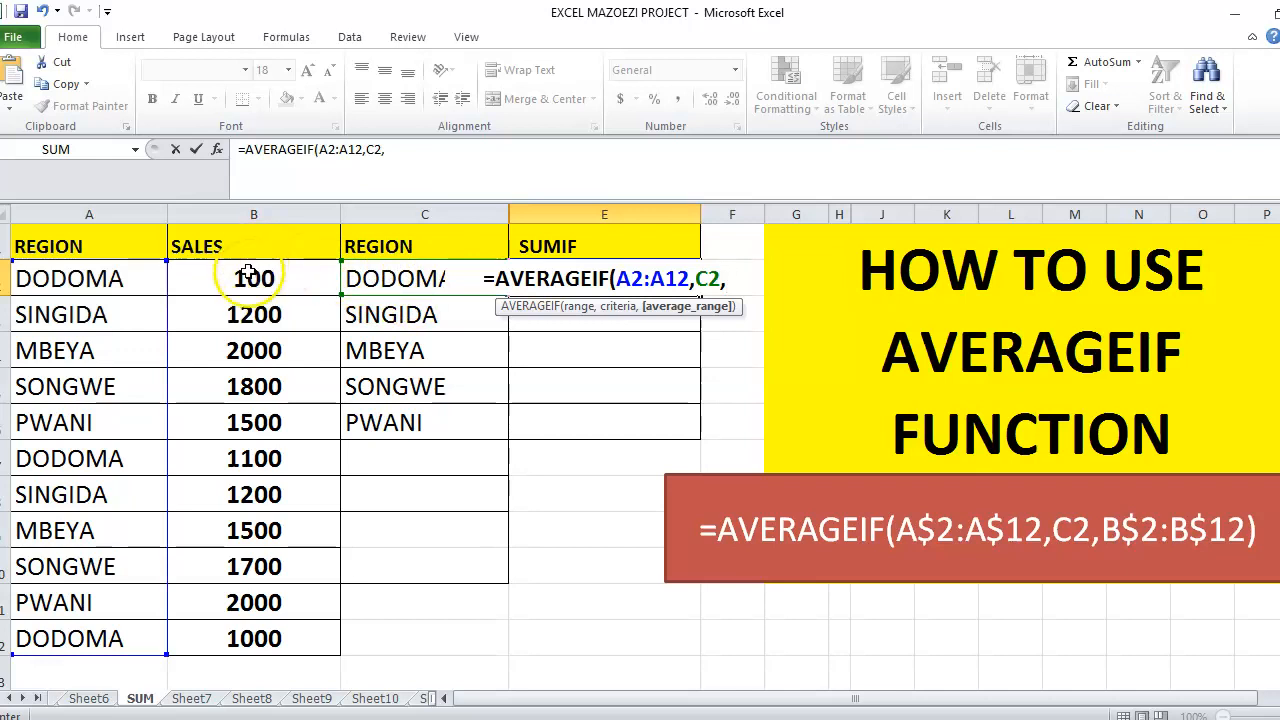
left_click_drag(248, 278, 260, 648)
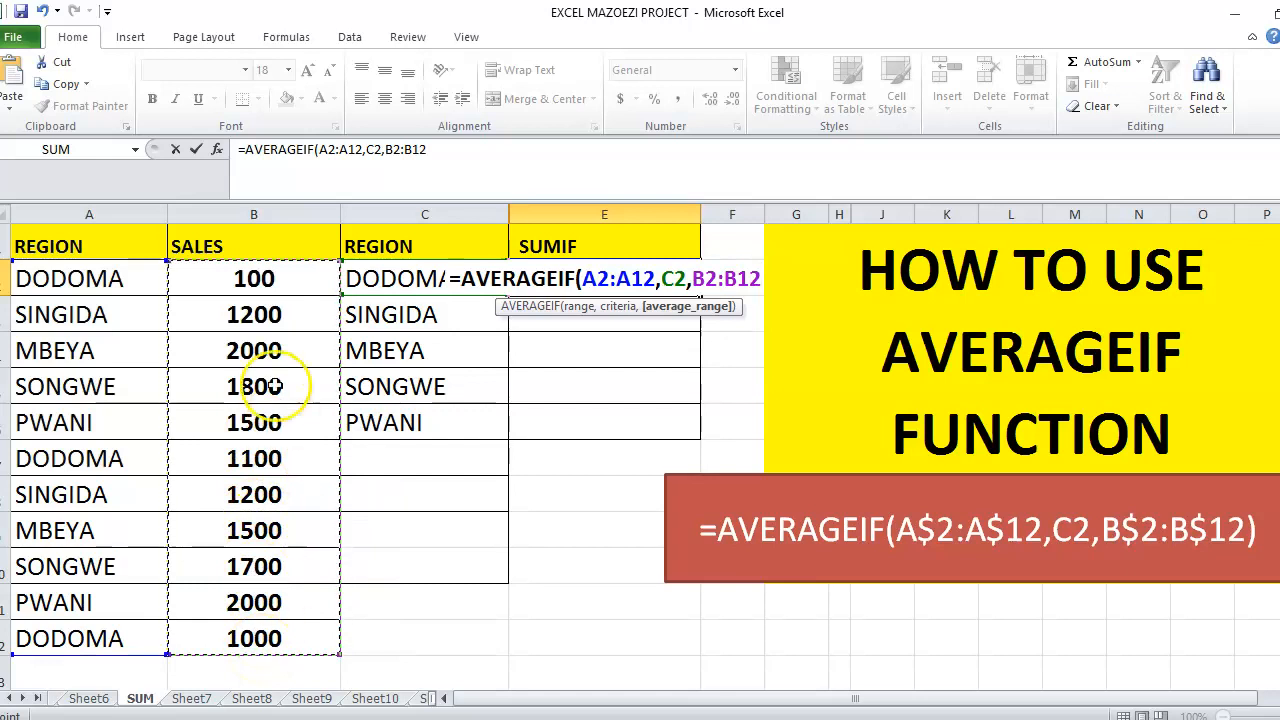
left_click(326, 148)
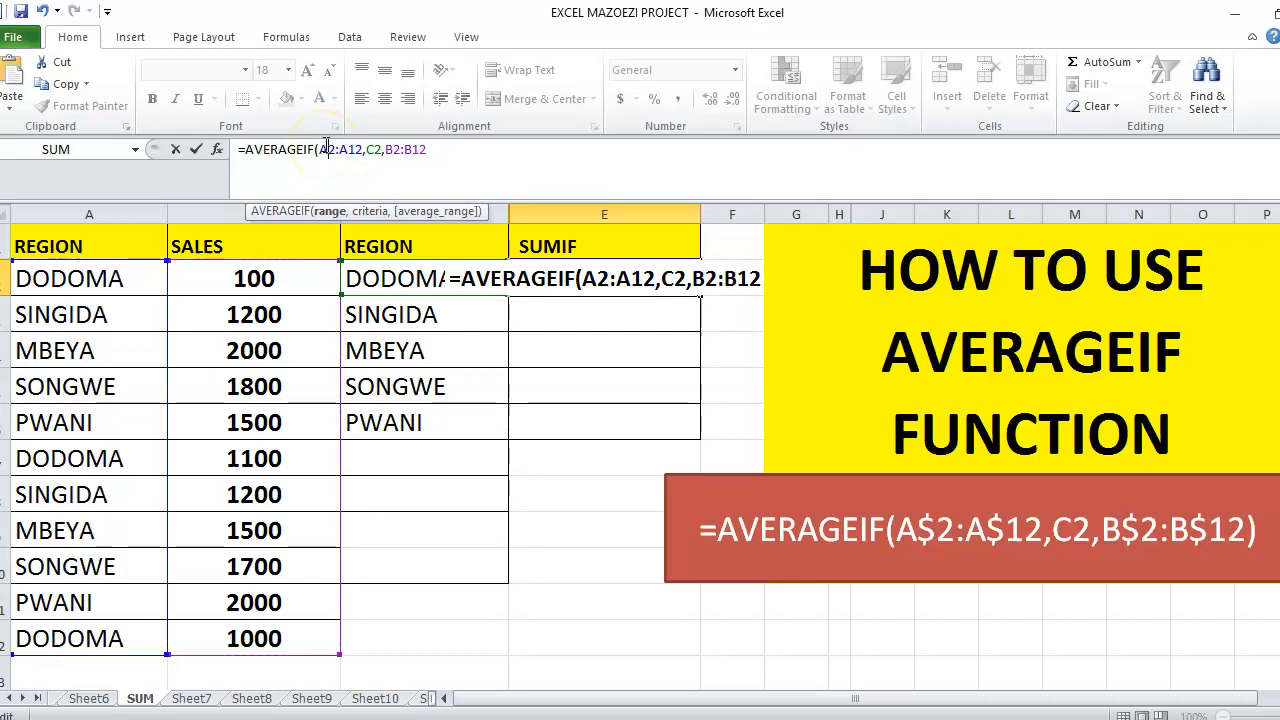
Lock the ranges to A$2:A$12 and B$2:B$12 and enter E2's AVERAGEIF formula
type("$2:A")
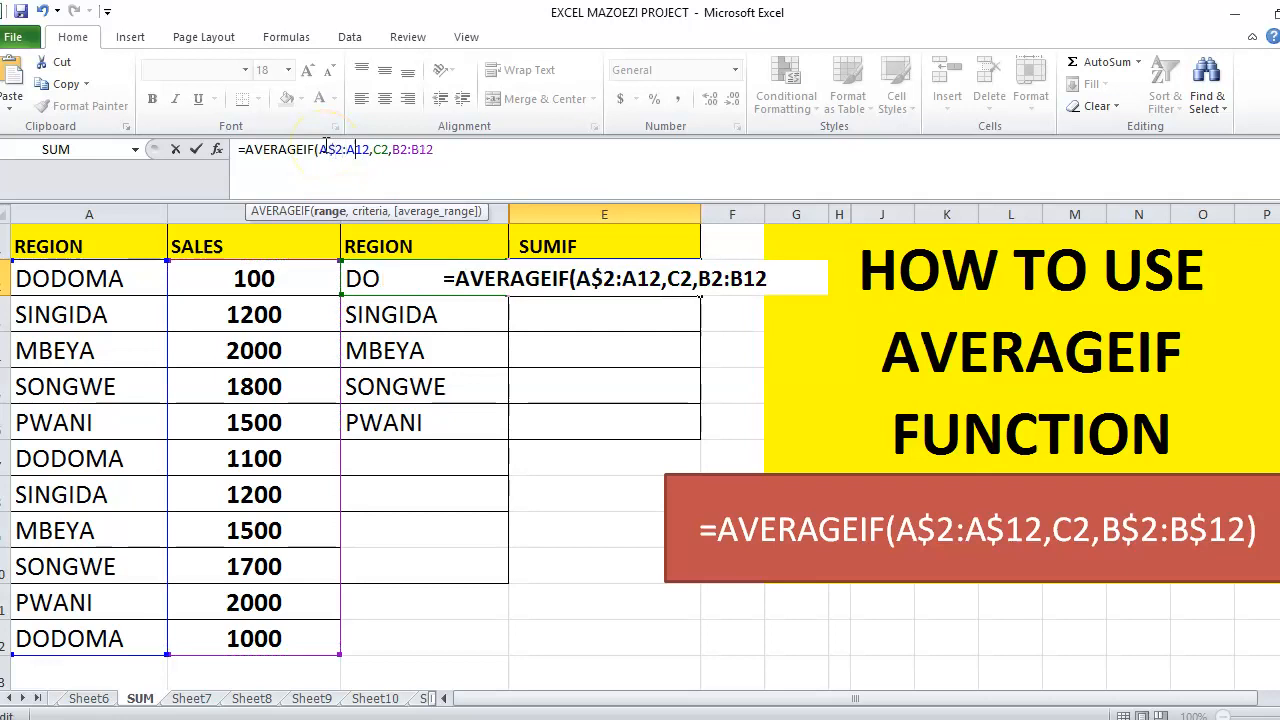
type("$")
key("Right")
key("Right")
key("Right")
key("Right")
key("Right")
key("Right")
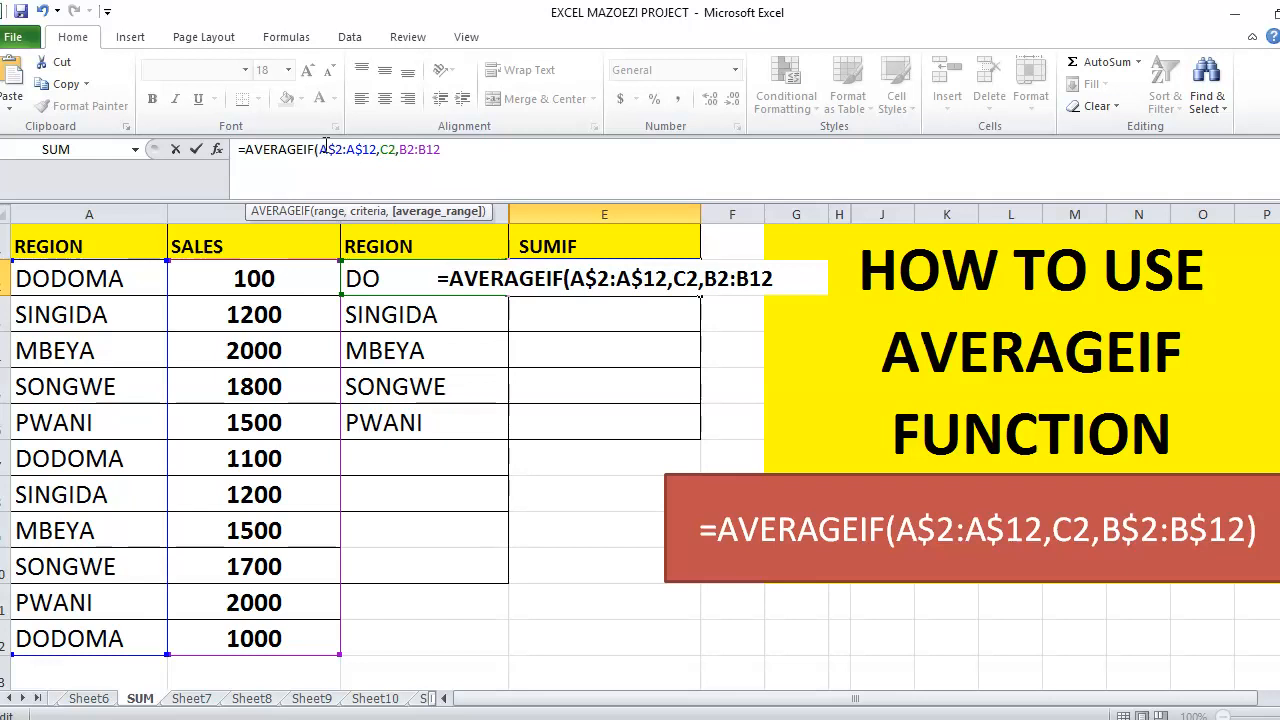
type("$2:A")
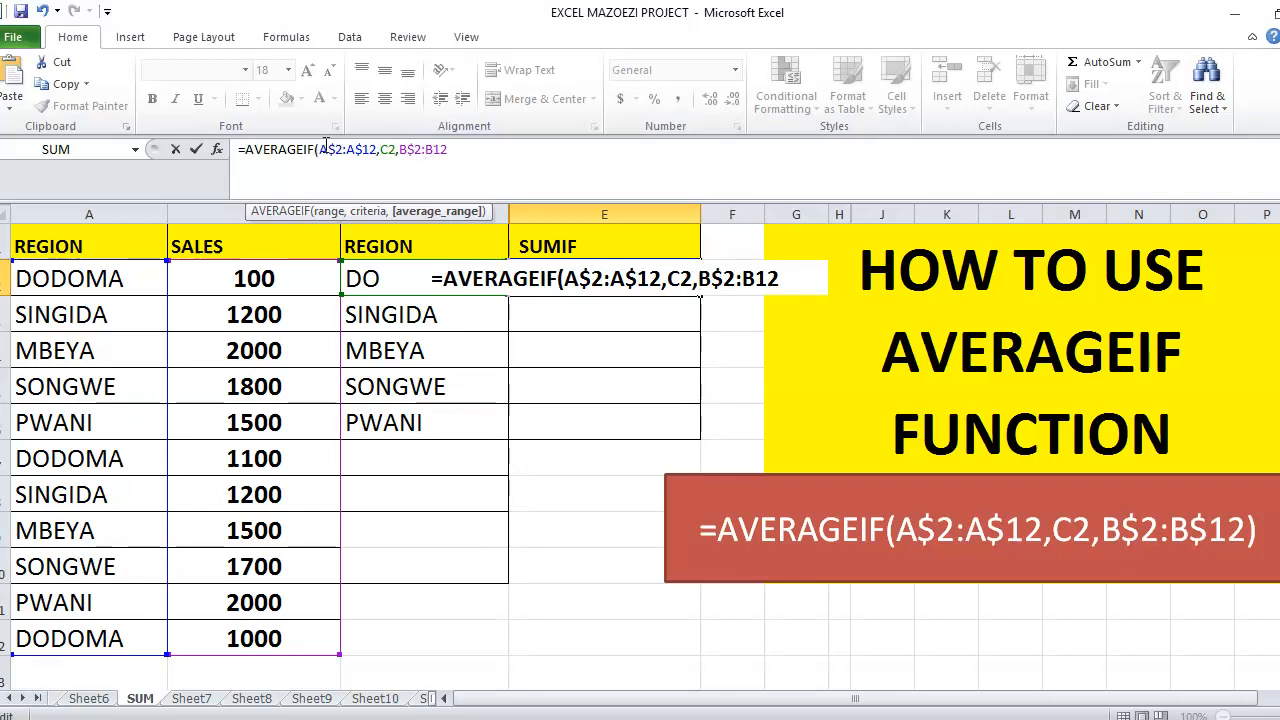
type("$")
key("Return")
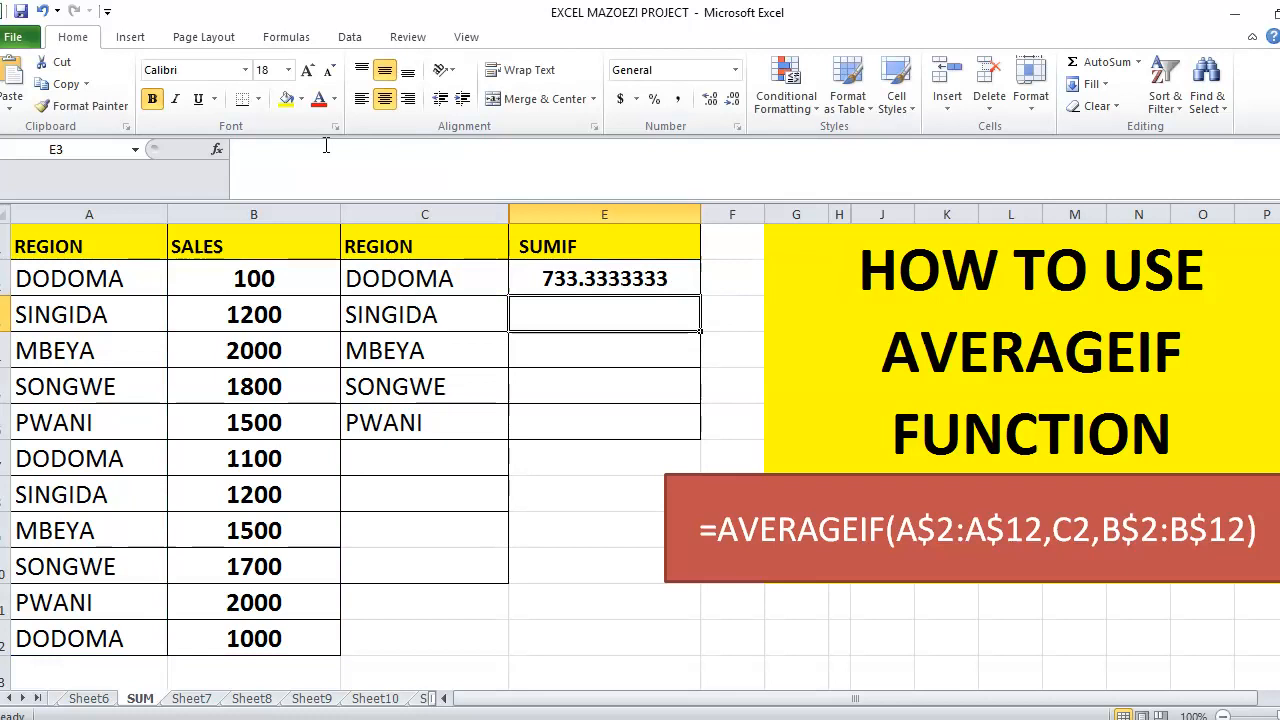
Fill E2's formula down to E6, giving averages 733.3333333, 1200, 1750, 1750, 1750
left_click(624, 280)
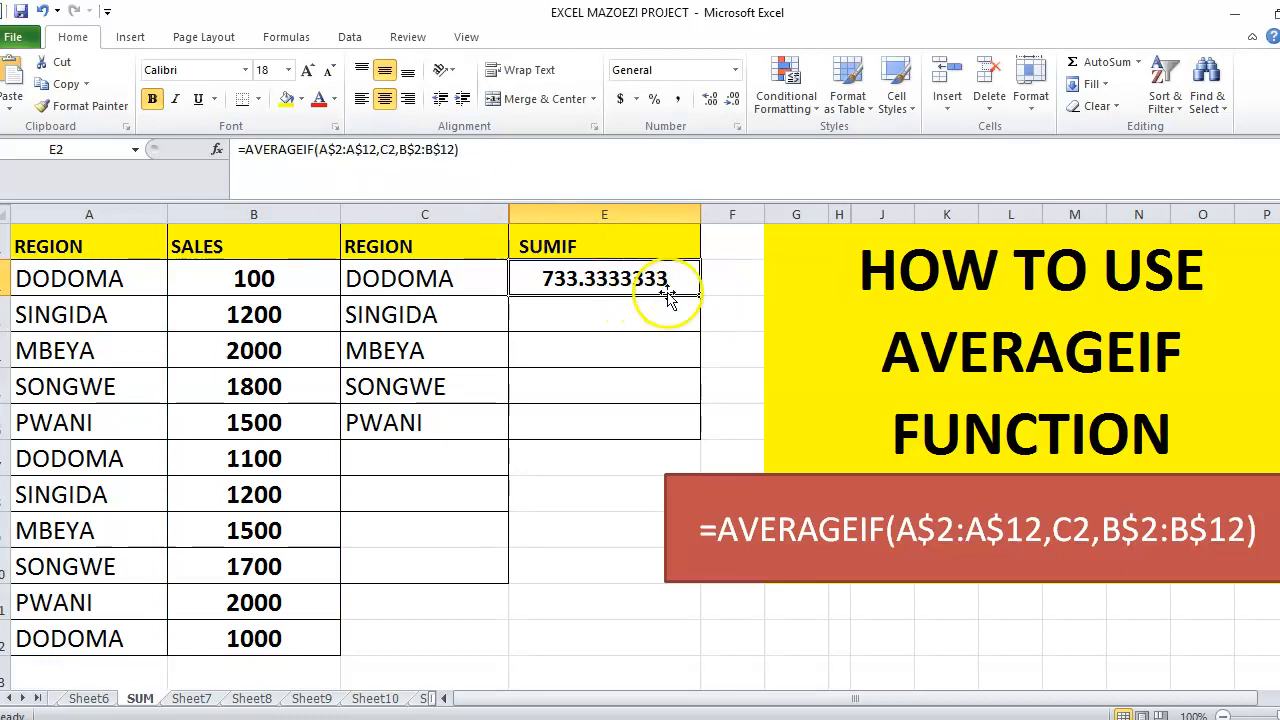
left_click_drag(699, 295, 706, 430)
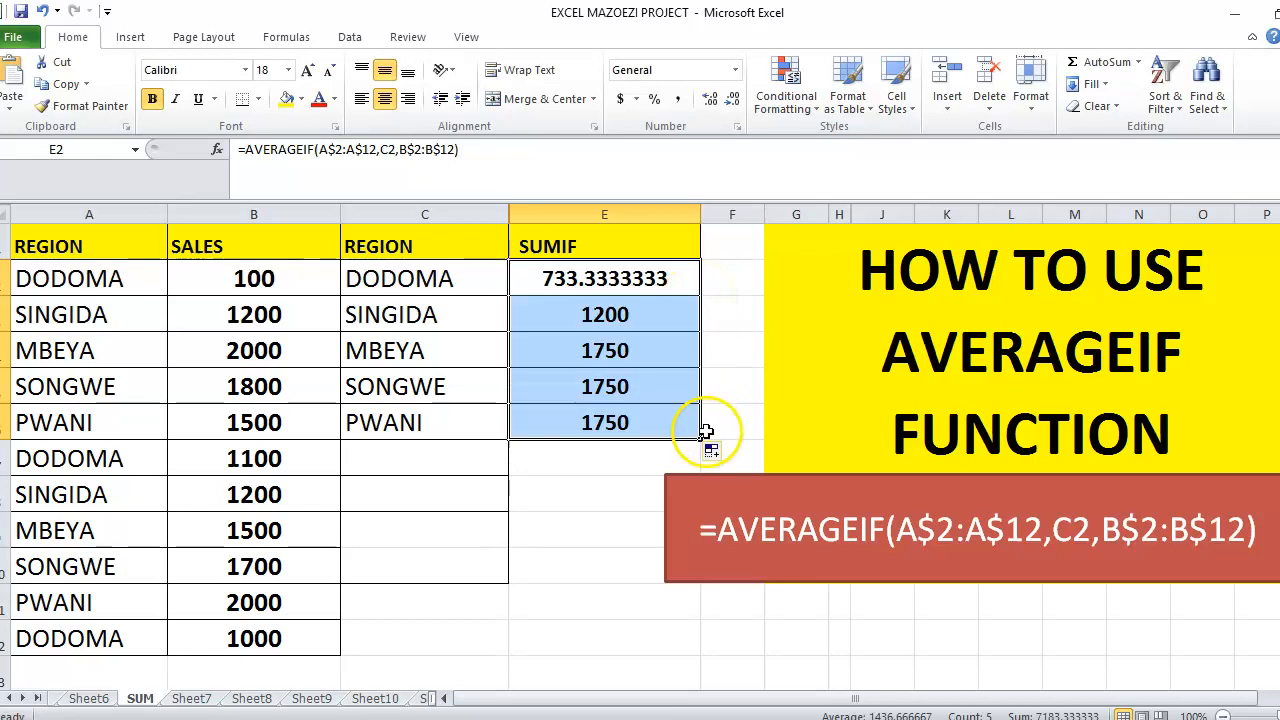
left_click(766, 402)
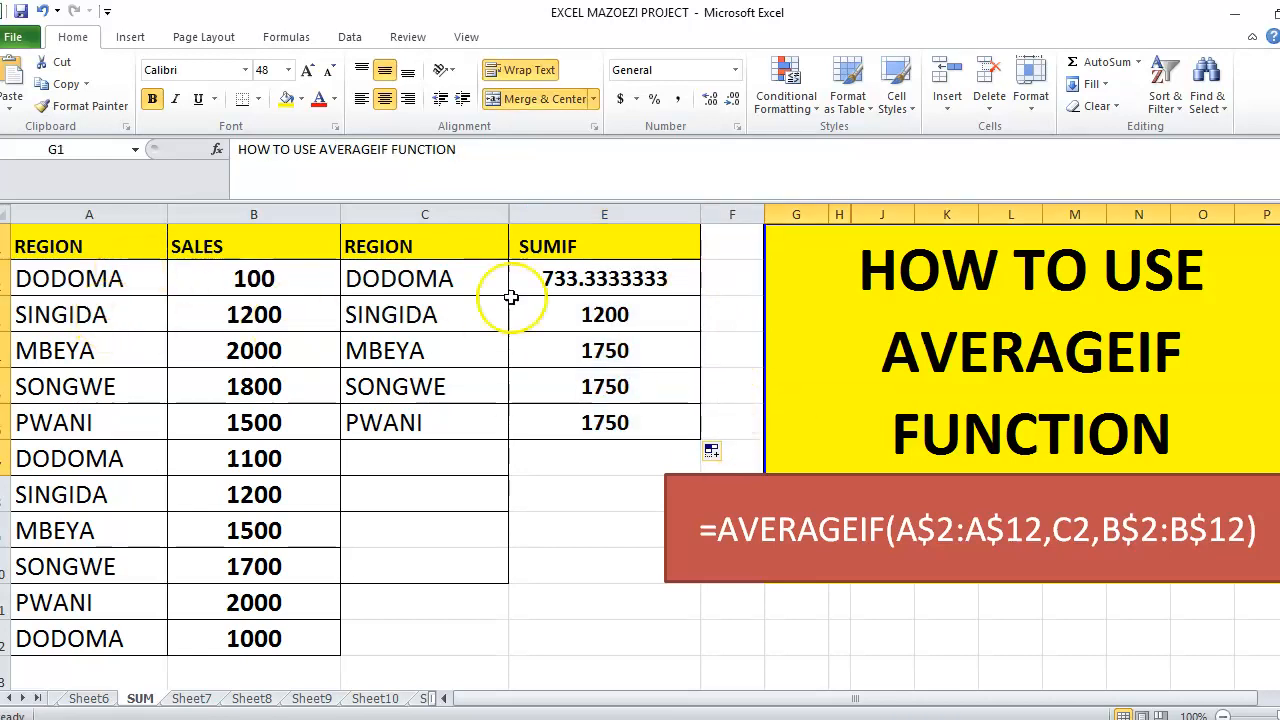
Open =AVERAGEIF(A$2:A$12,C2,B$2:B$12) in E2 to show its colour-coded ranges
left_click(92, 288)
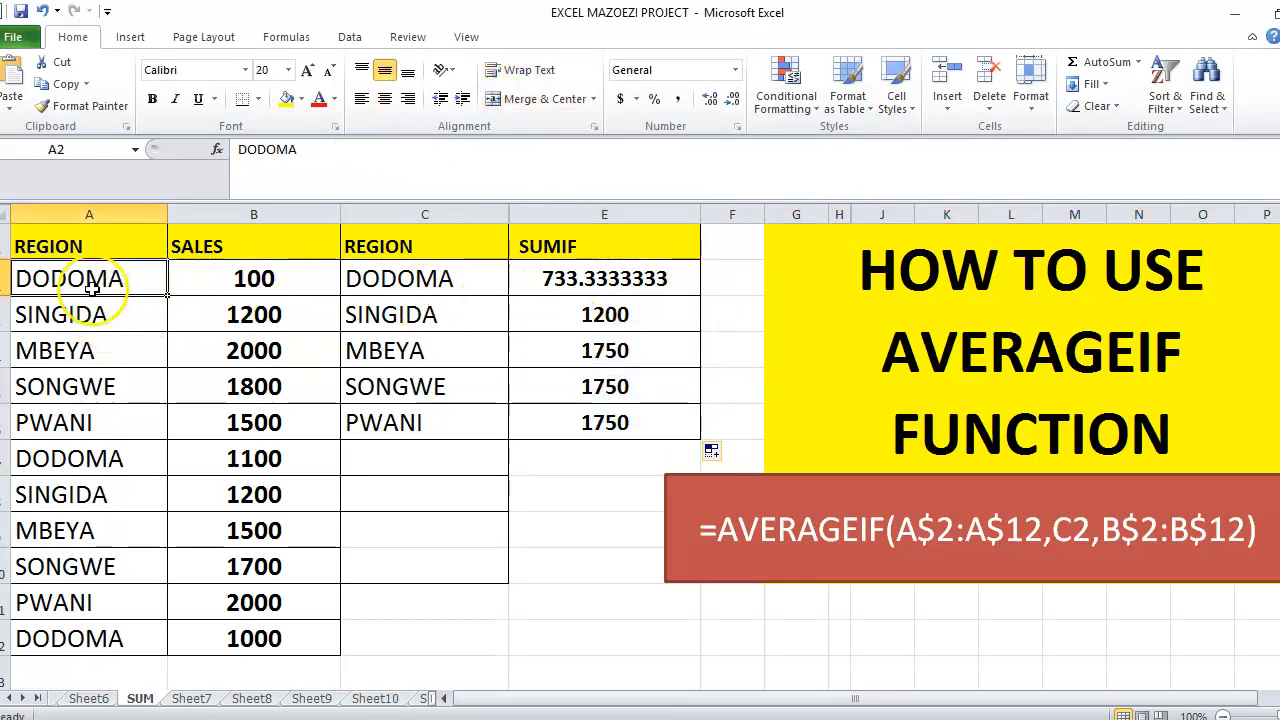
left_click(567, 270)
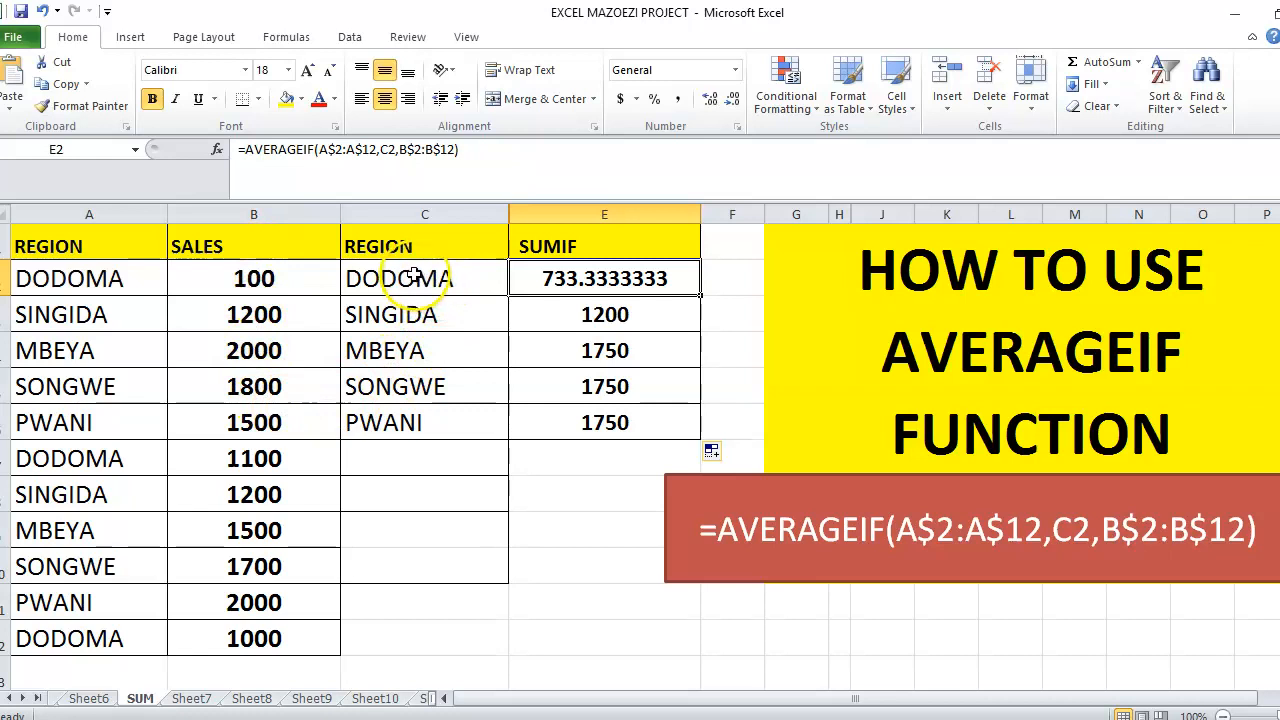
left_click(476, 182)
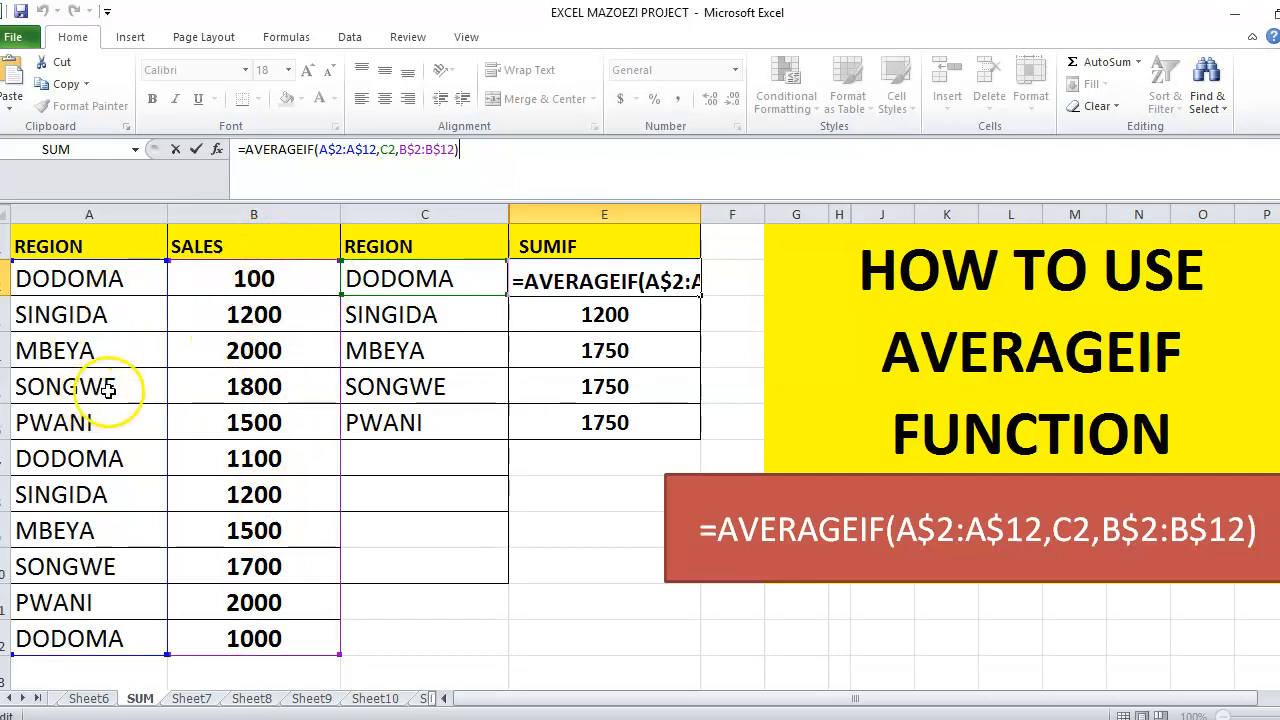
Leave E2's formula unchanged and highlight row 3, the SINGIDA row averaging 1200
key("Return")
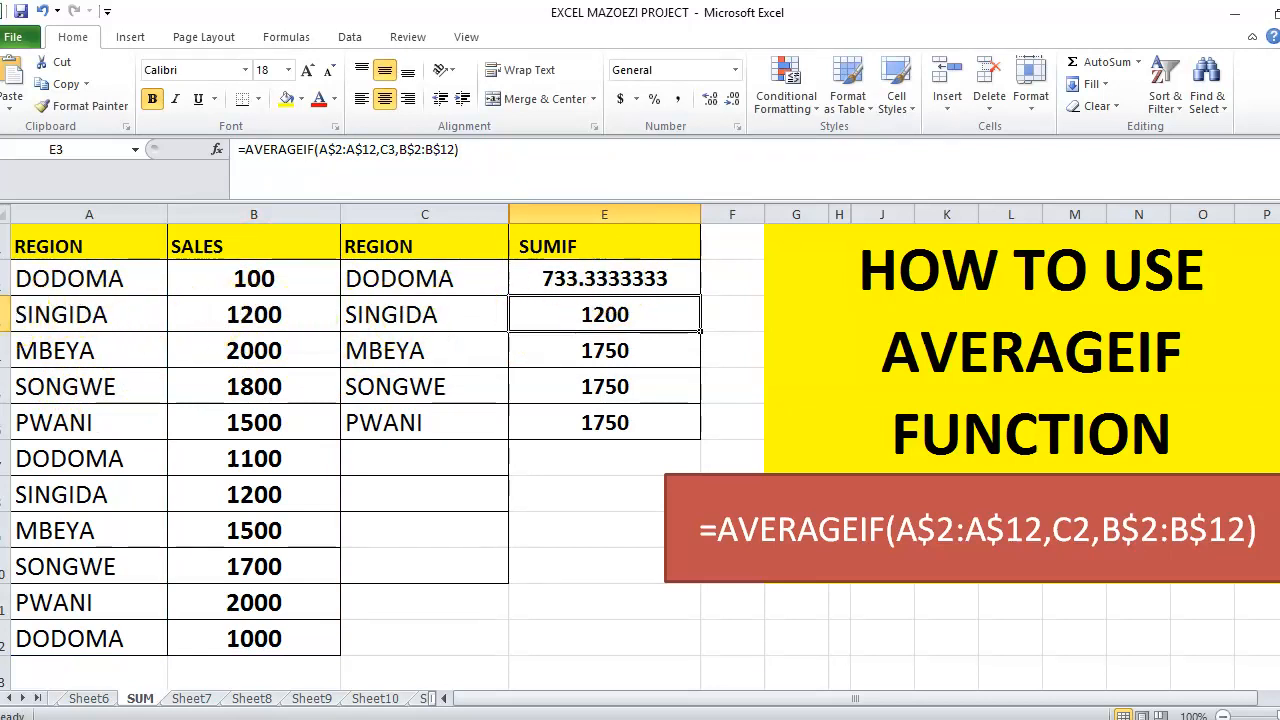
left_click(5, 314)
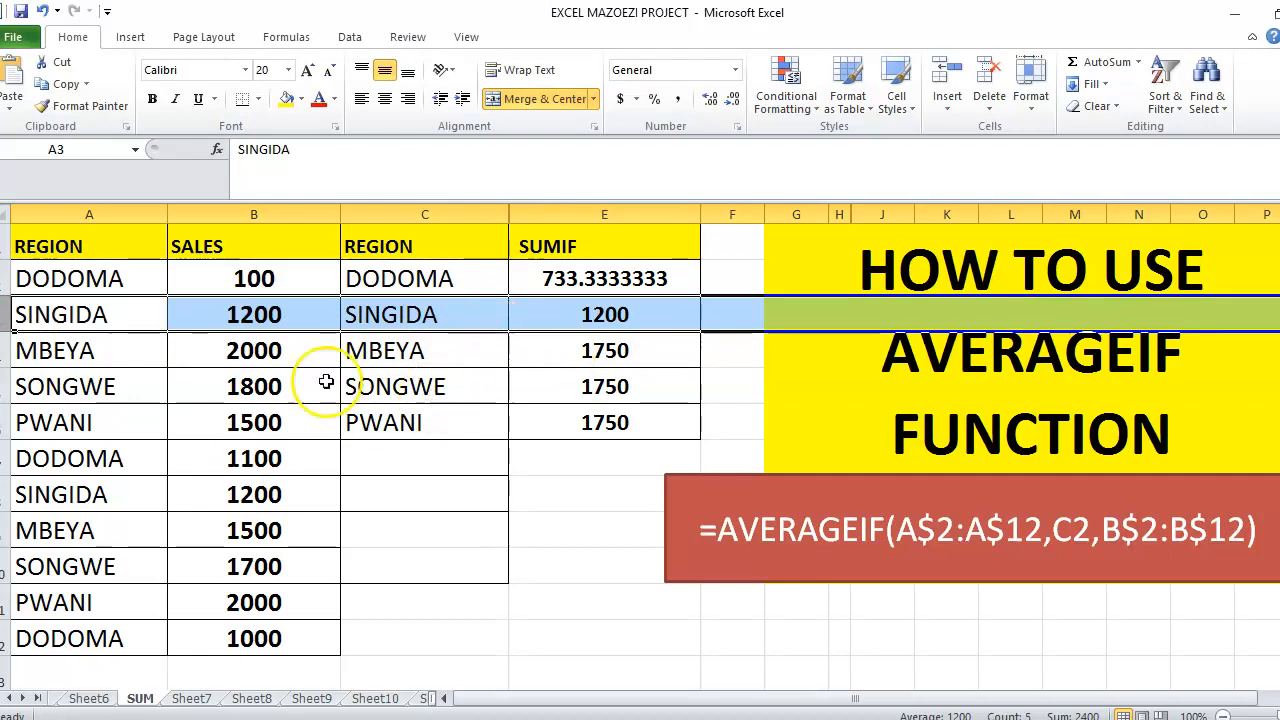
left_click(6, 350)
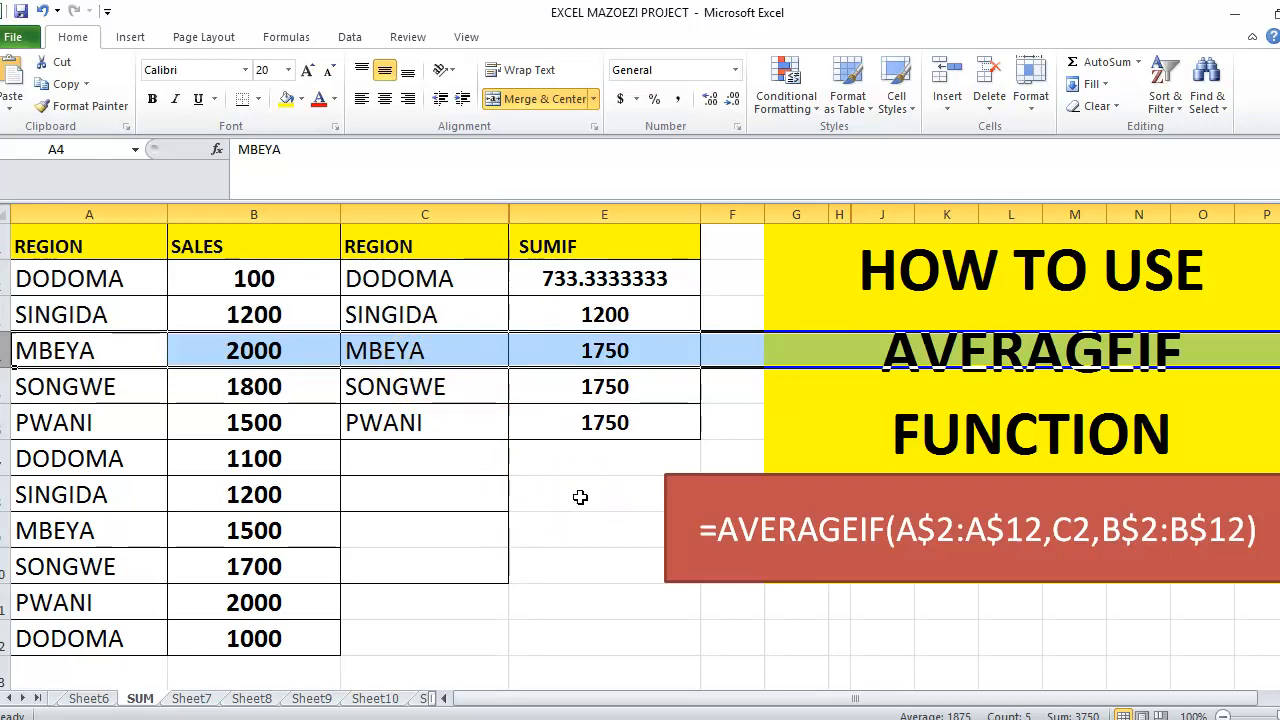
left_click(406, 418)
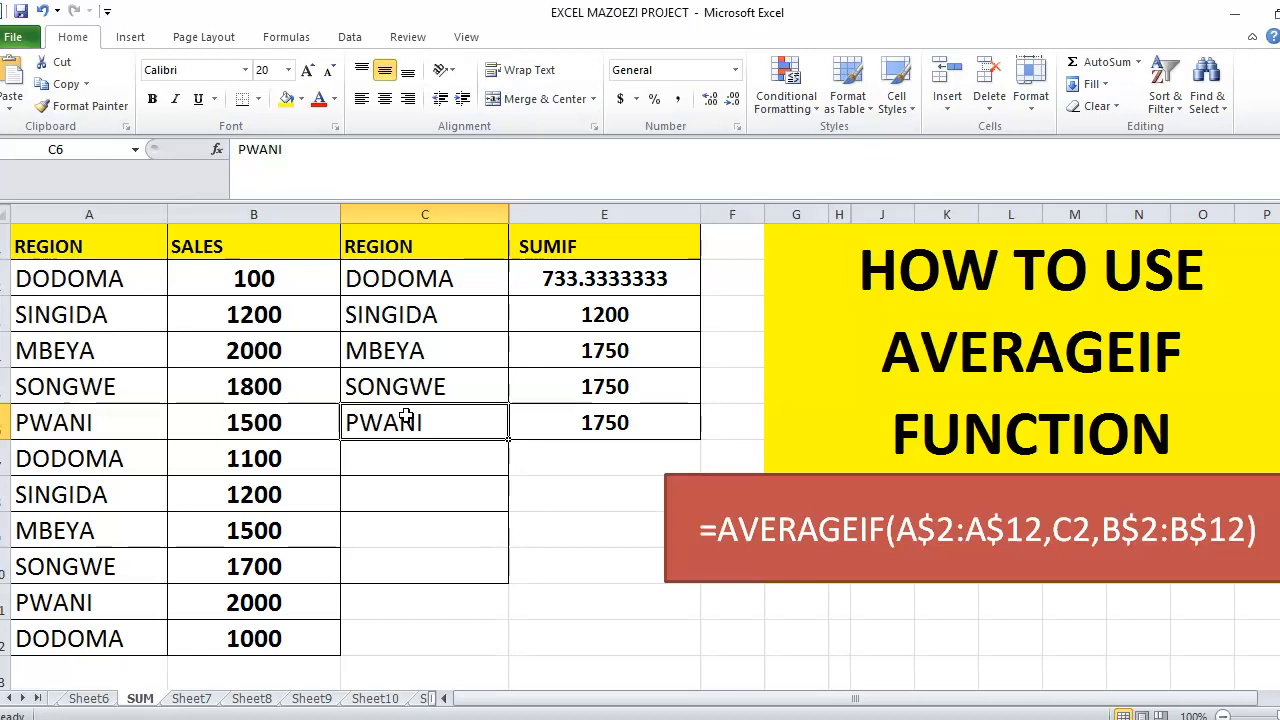
type("MA")
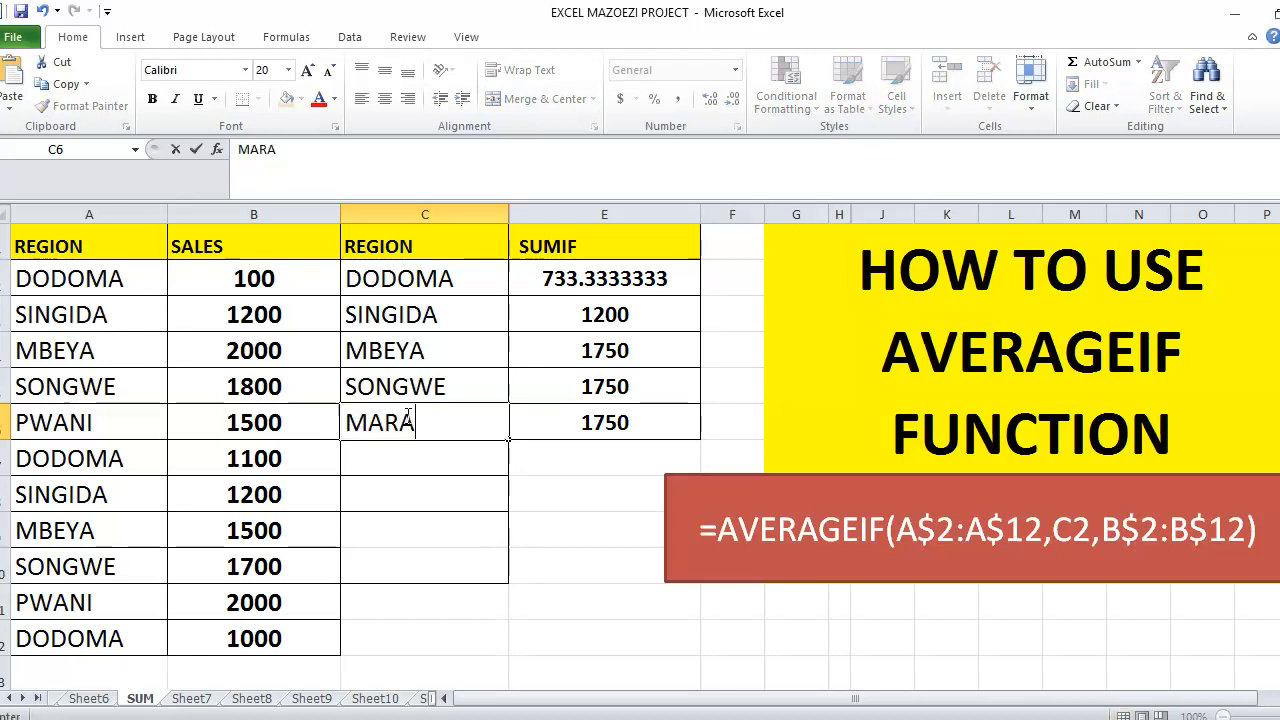
type("RA")
key("Return")
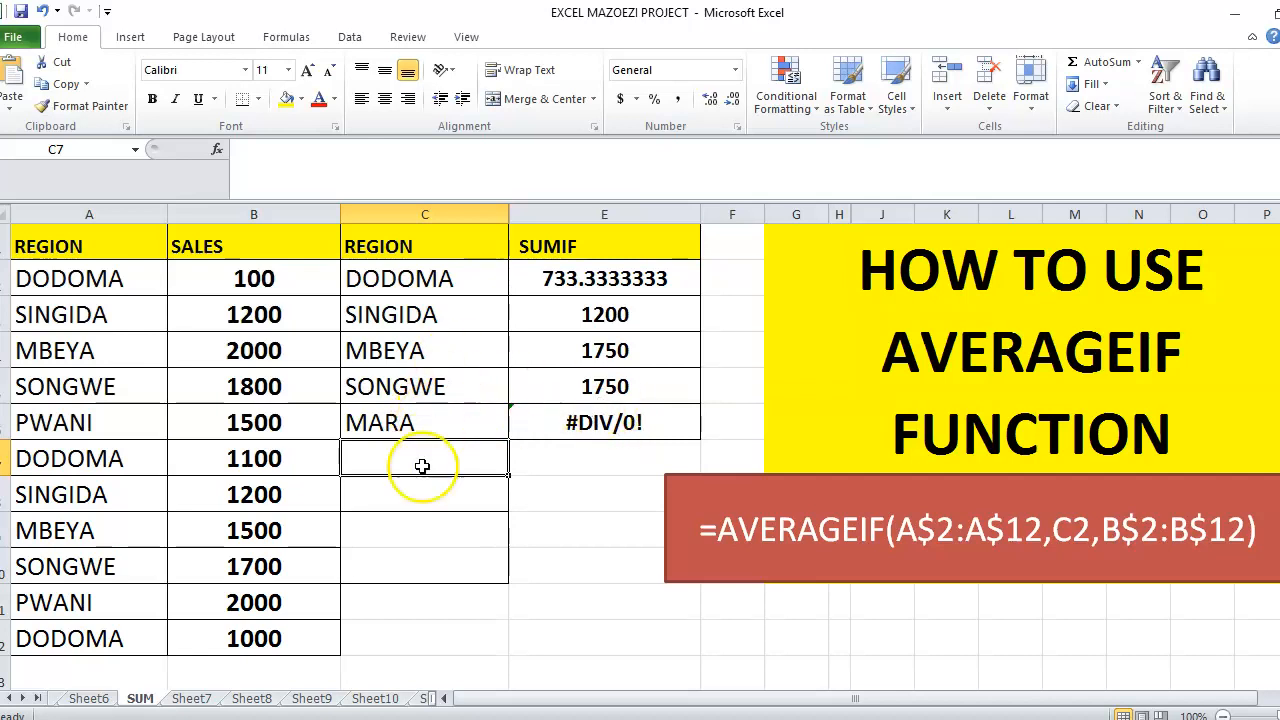
left_click(44, 10)
left_click(578, 464)
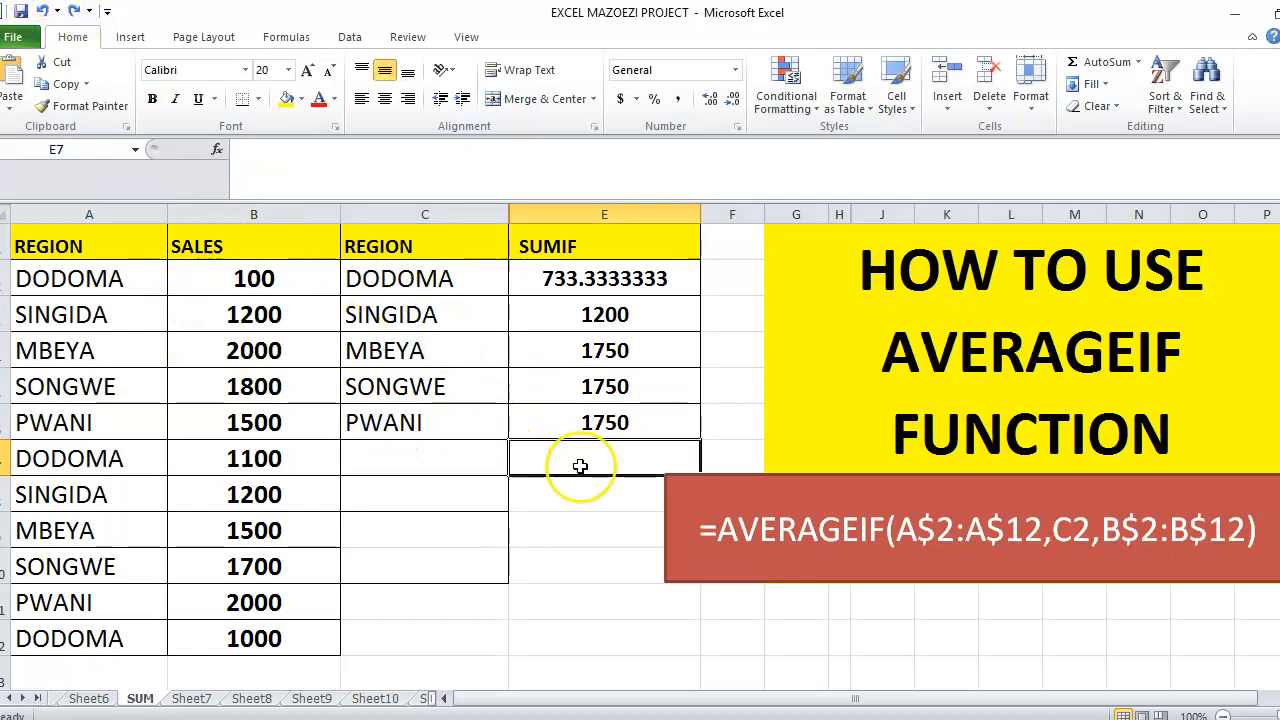